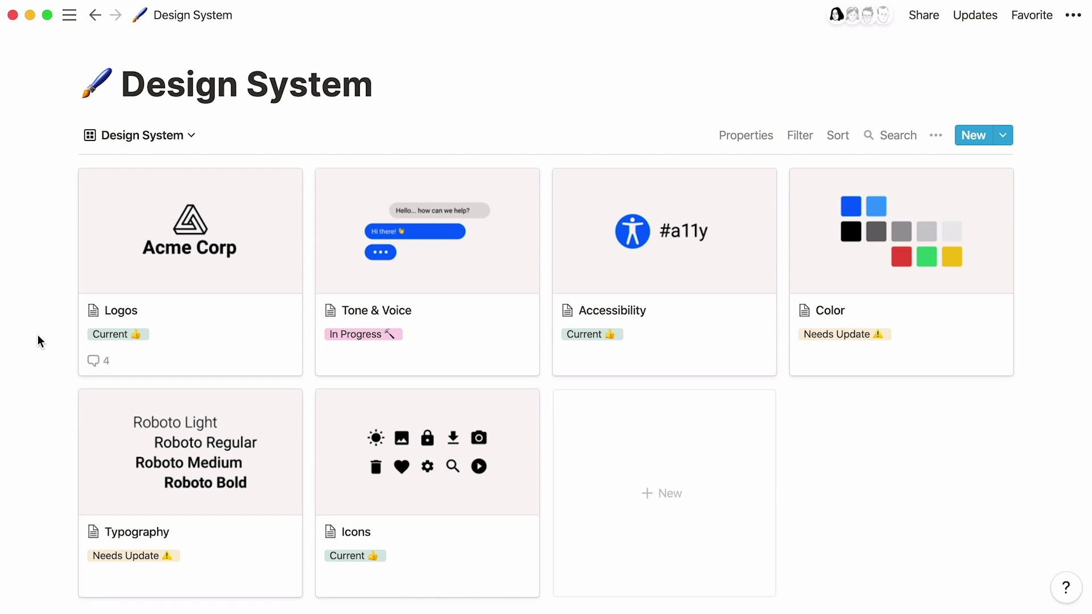
Expand Logos to a full page, resolve its page comment thread, and view resolved discussions
left_click(121, 277)
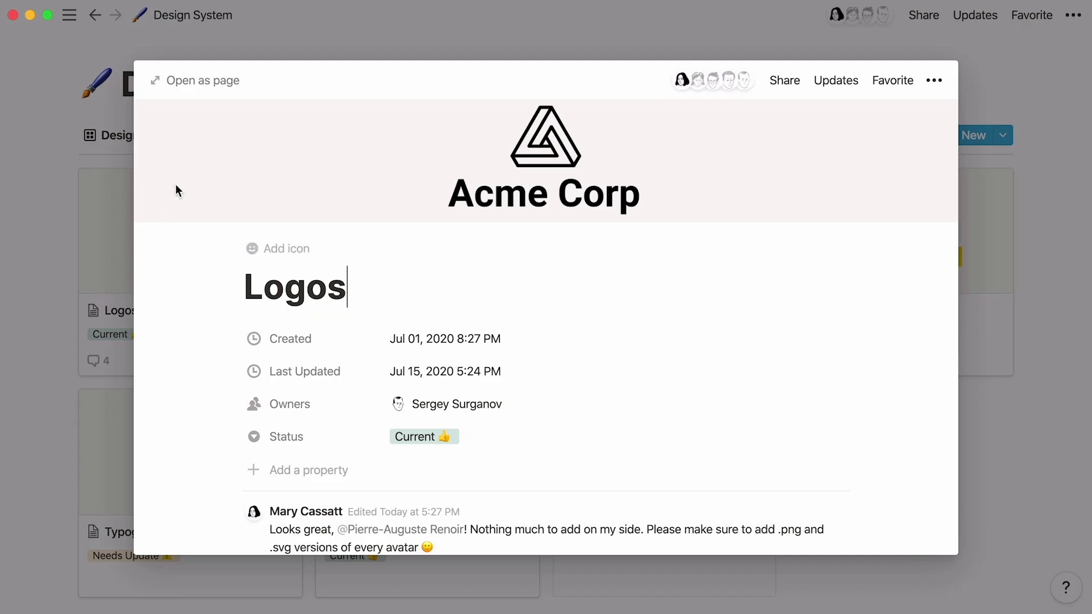
left_click(241, 93)
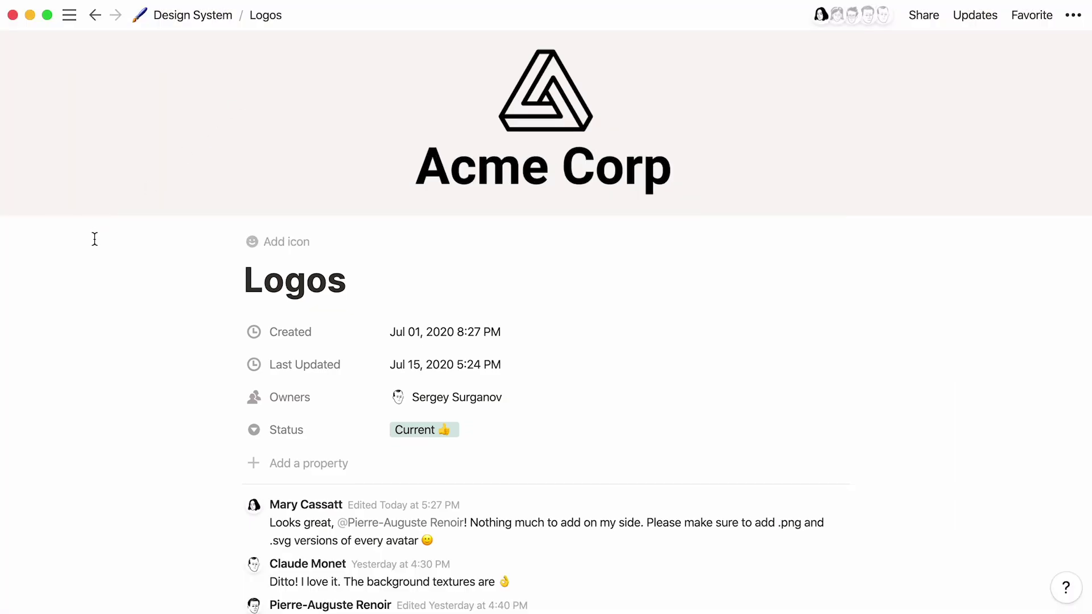
scroll(93, 237, "down", 5)
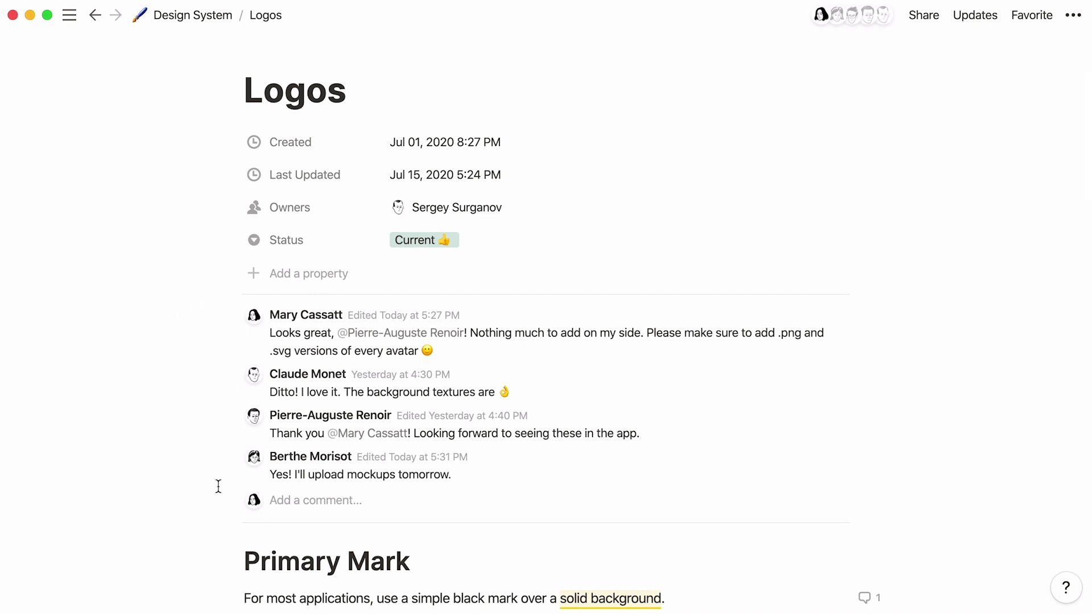
mouse_move(361, 451)
left_click(802, 315)
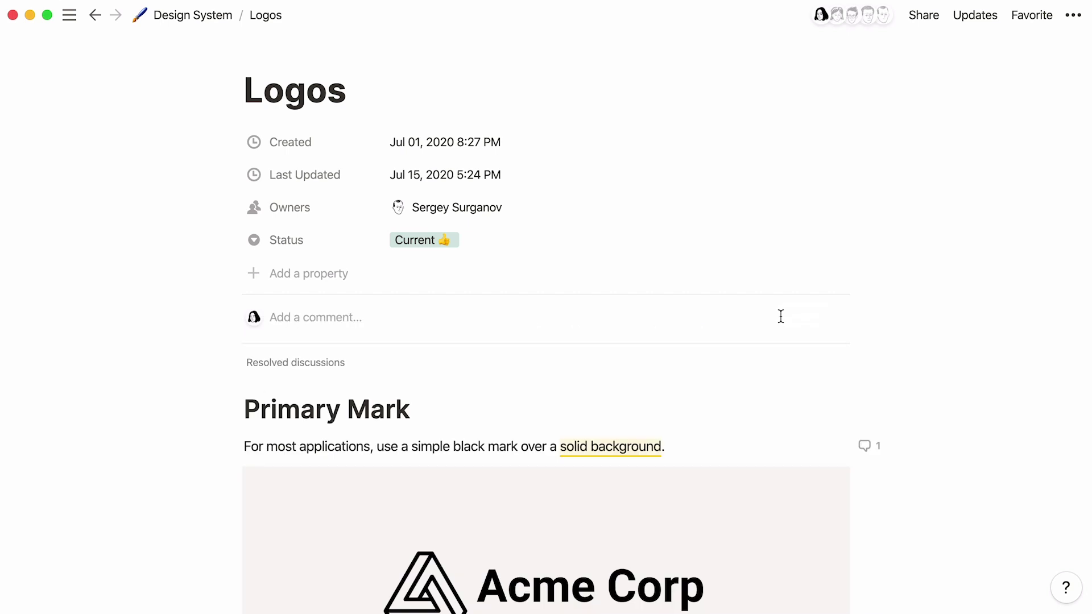
left_click(349, 369)
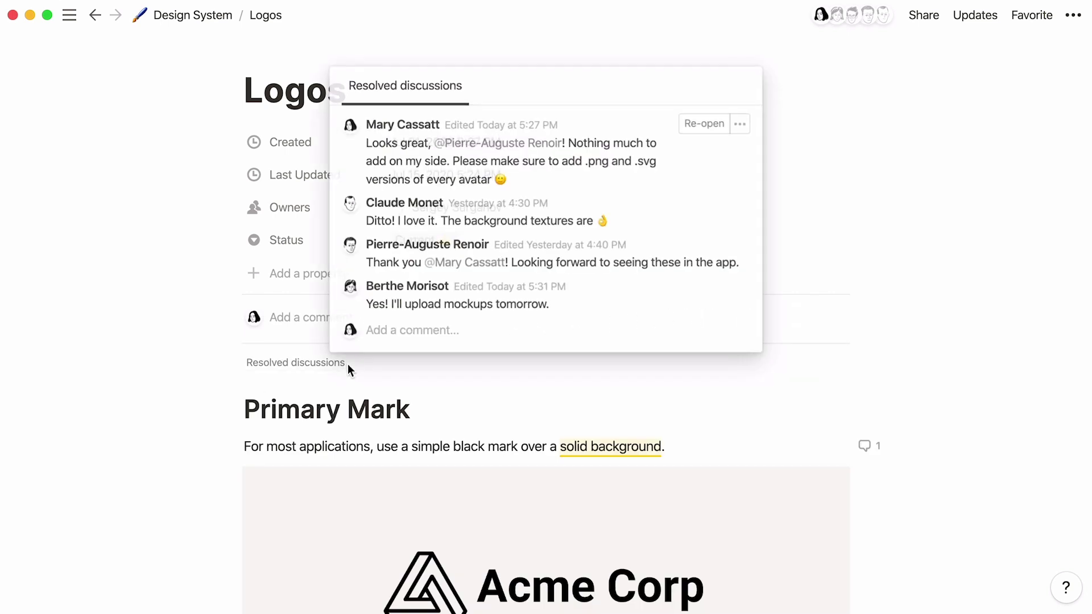
Close the resolved list and review the comment thread on the svg logo attachment
left_click(134, 432)
scroll(134, 431, "down", 7)
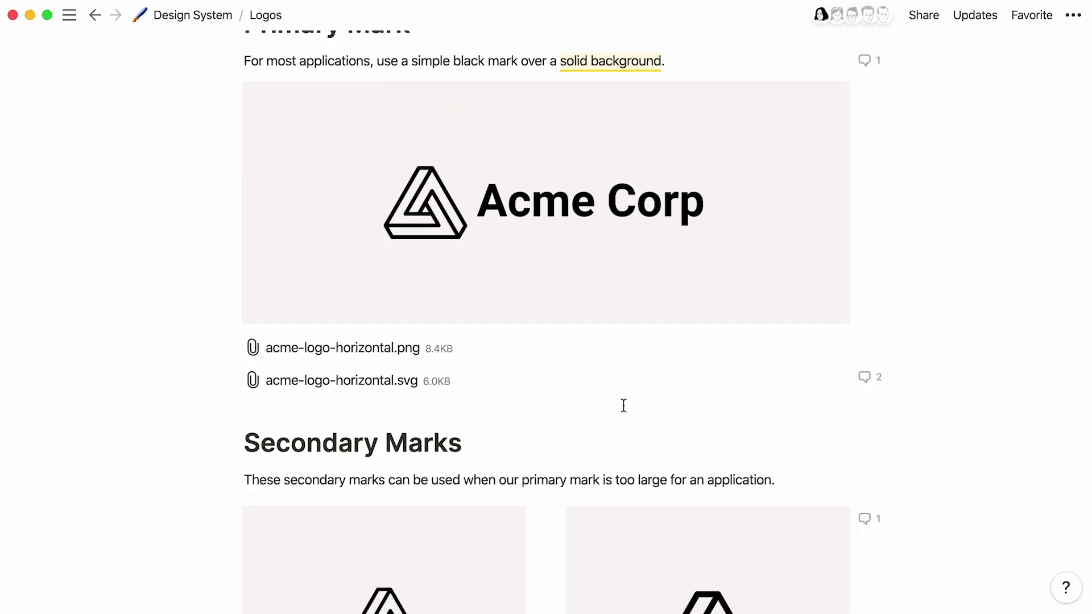
left_click(868, 379)
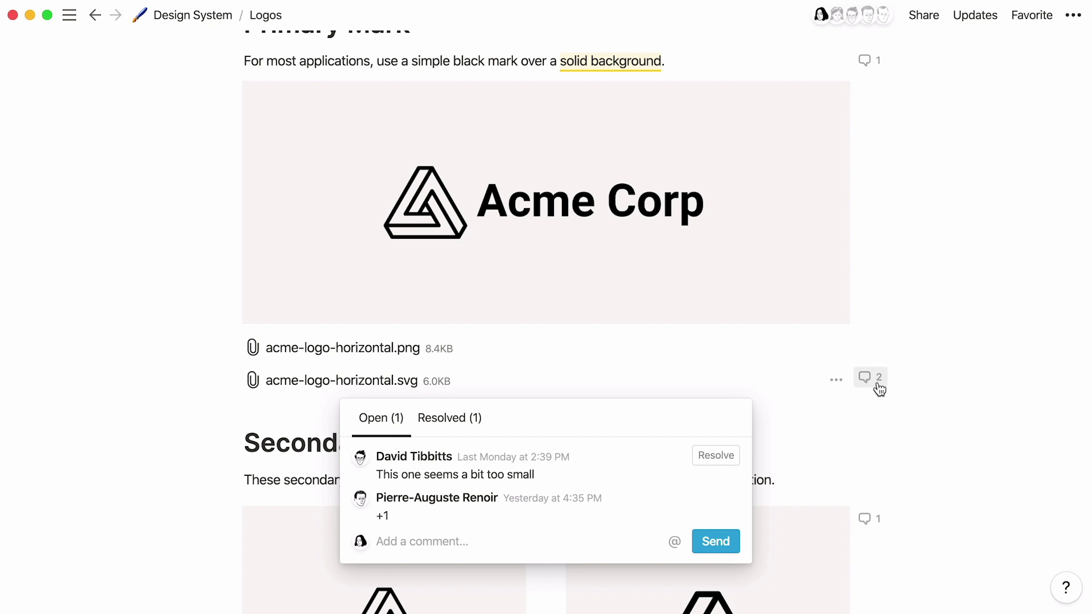
left_click(952, 450)
Review the comments on the social channels text and the Primary avatar, then scroll back up
scroll(952, 450, "down", 3)
scroll(952, 450, "down", 8)
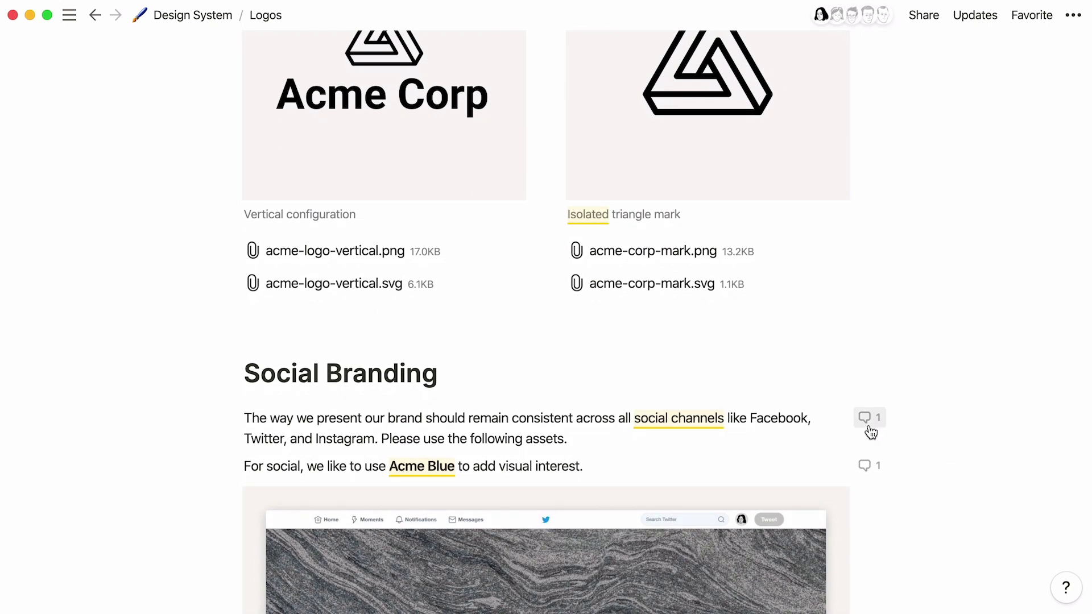
left_click(867, 424)
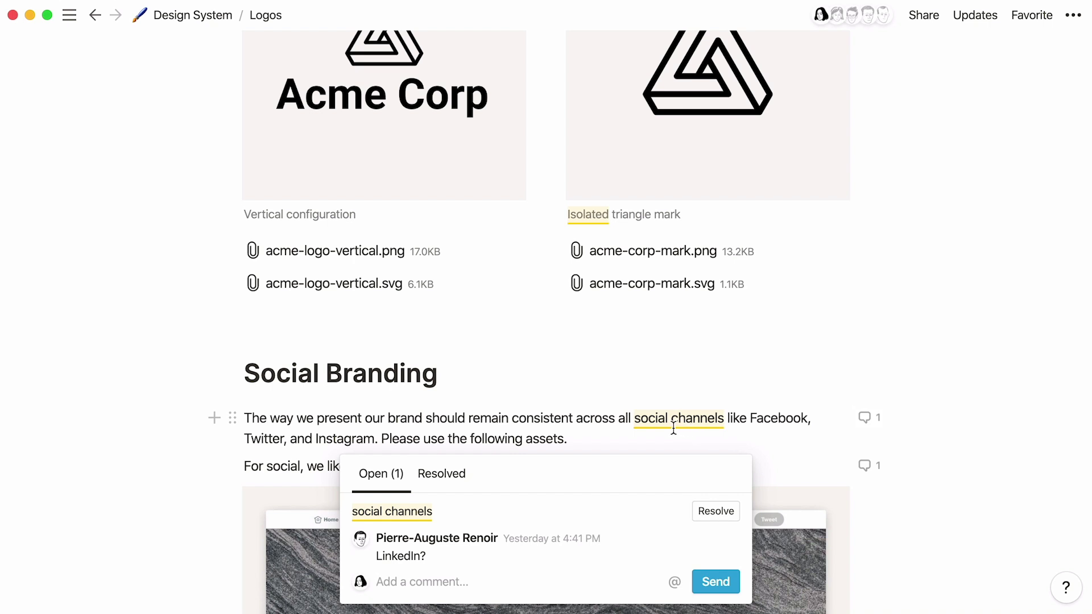
left_click(138, 515)
scroll(137, 515, "down", 4)
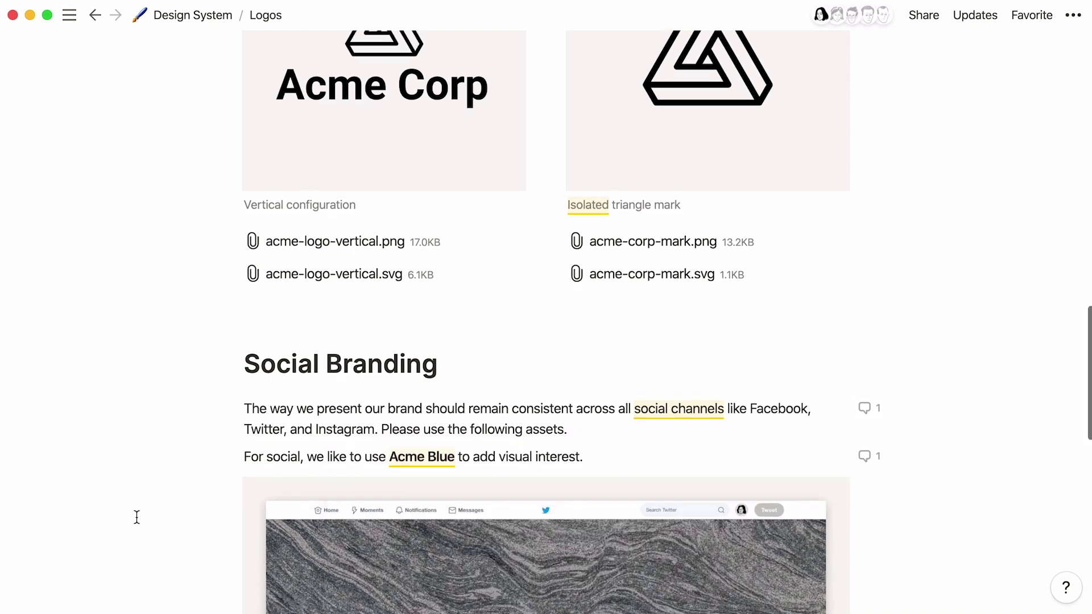
scroll(136, 517, "down", 6)
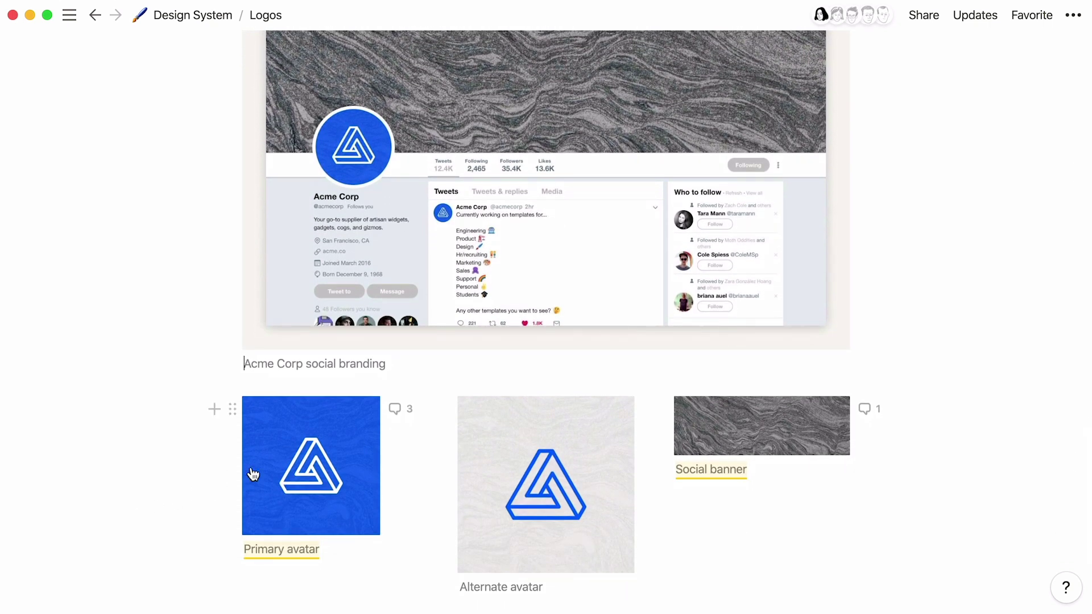
left_click(396, 409)
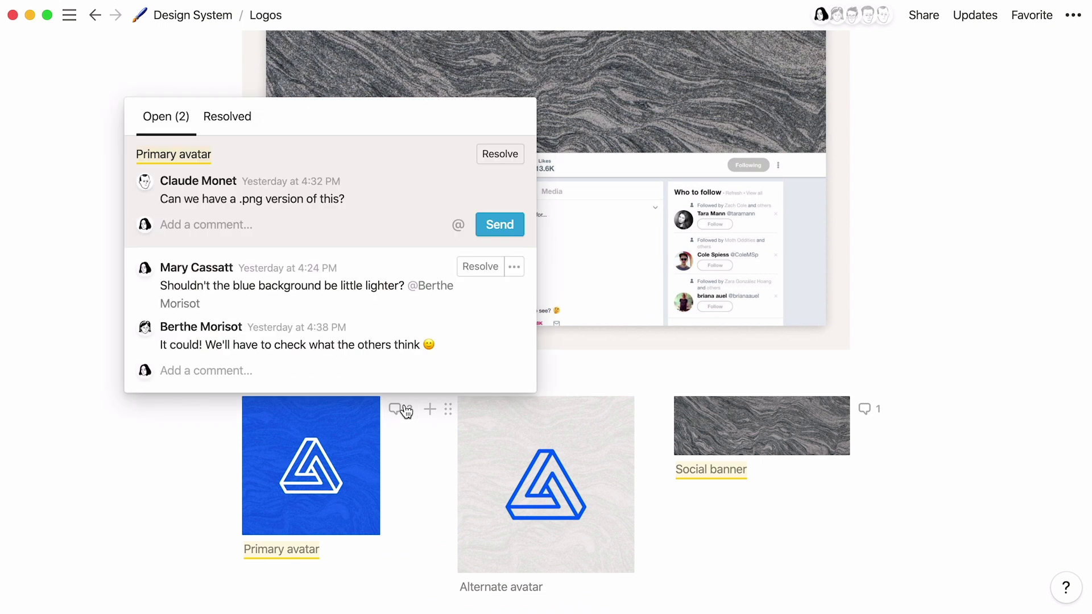
left_click(161, 463)
scroll(161, 463, "up", 20)
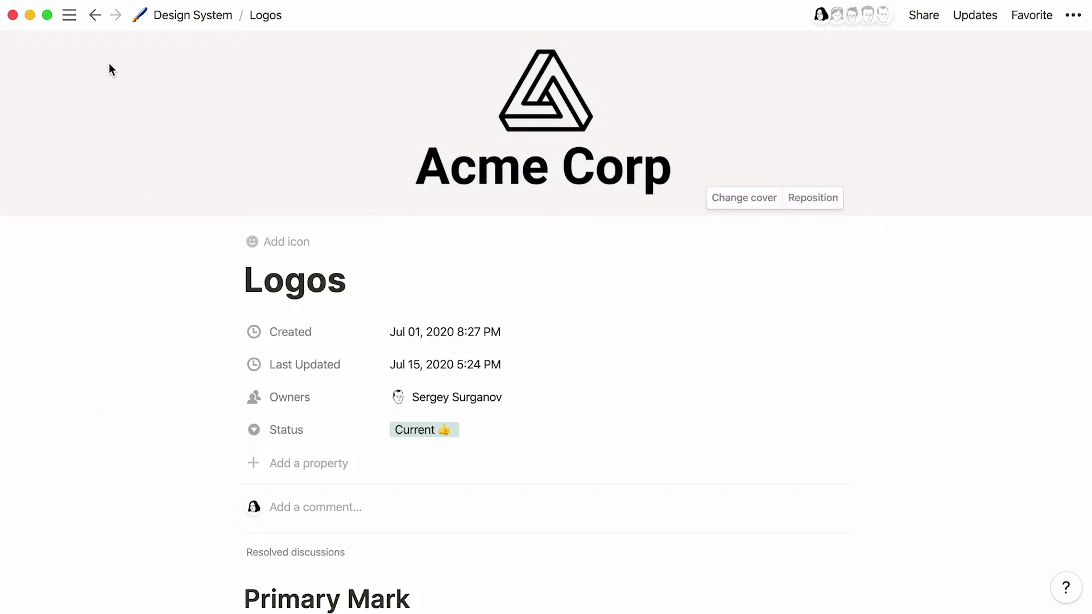
On Tone & Voice, post the page comment 'Super good and straightforward!'
left_click(95, 15)
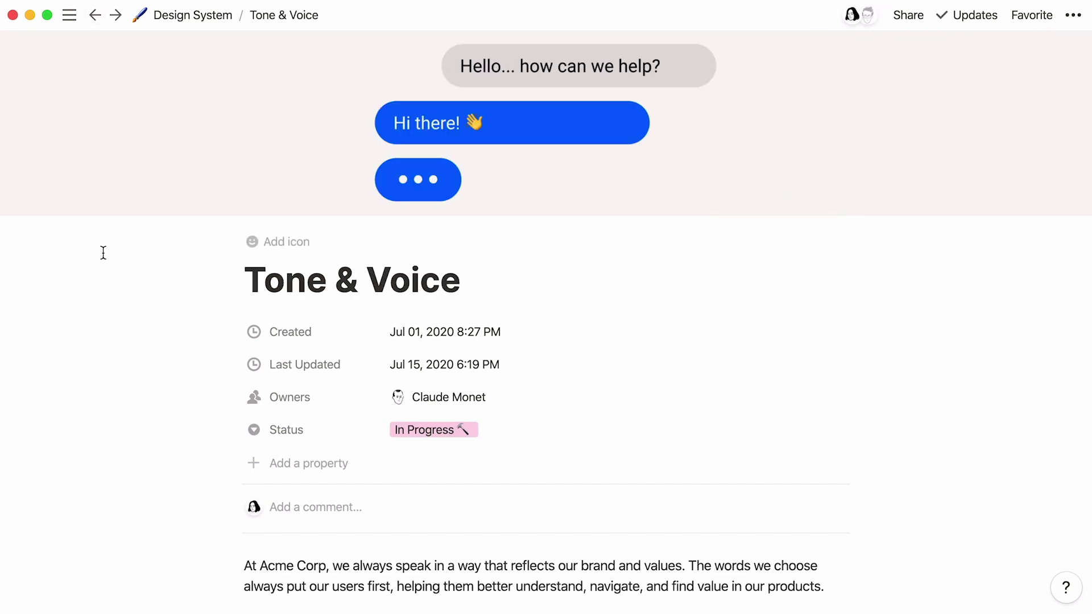
scroll(103, 253, "down", 5)
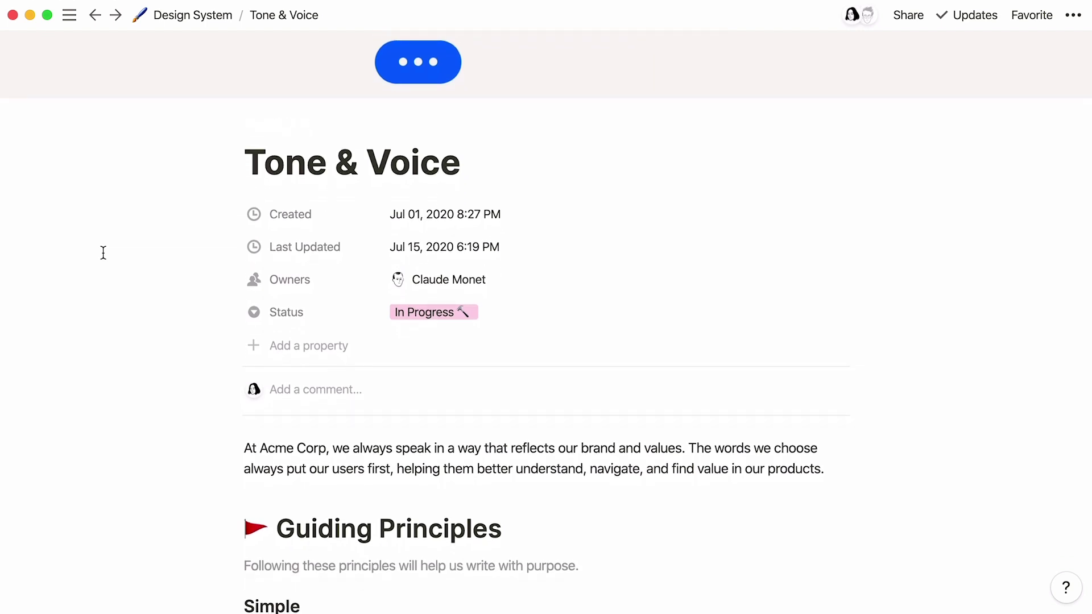
left_click(285, 381)
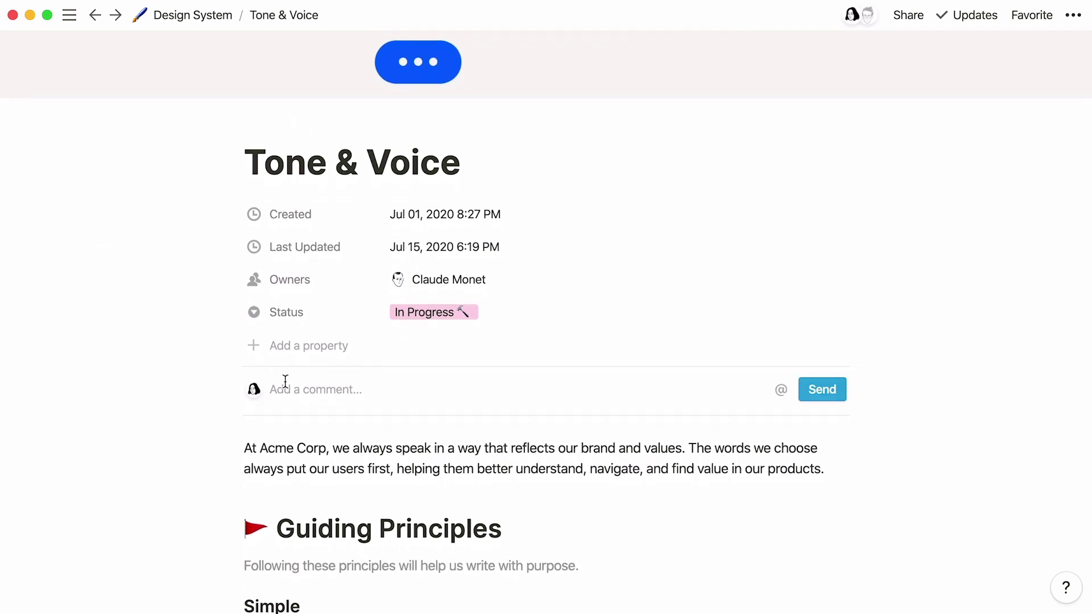
type("Super good and straightforward!")
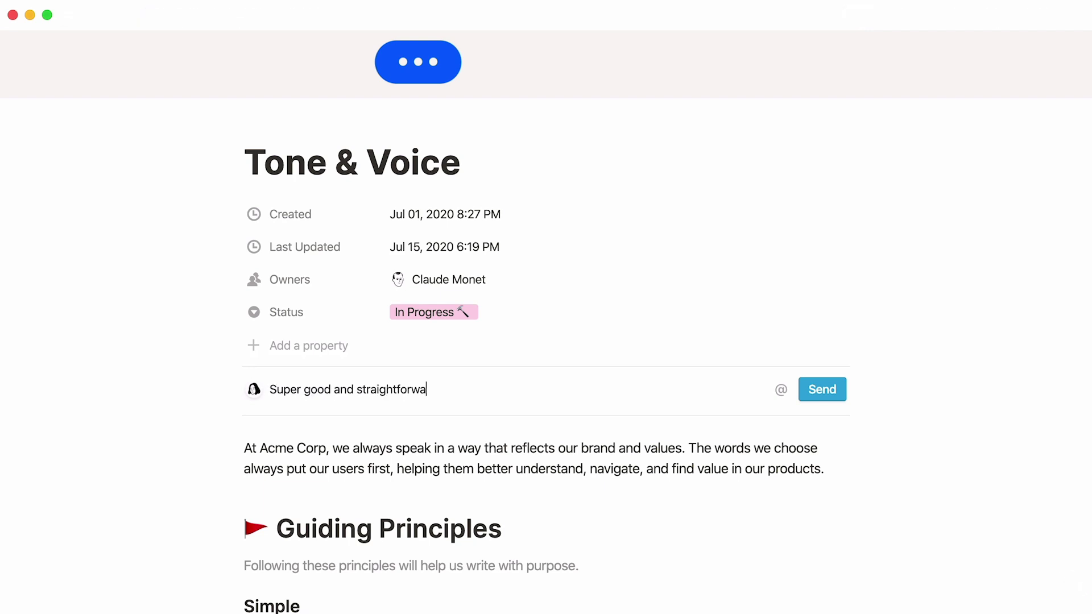
left_click(808, 394)
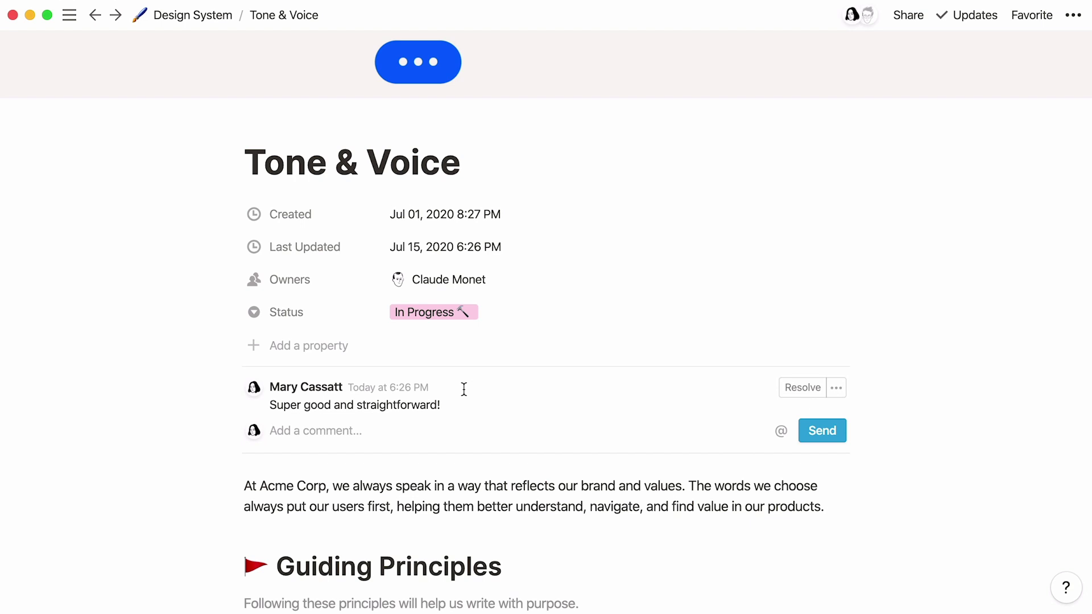
Open Company Home from the sidebar, start a discussion there, and reload the app
mouse_move(70, 29)
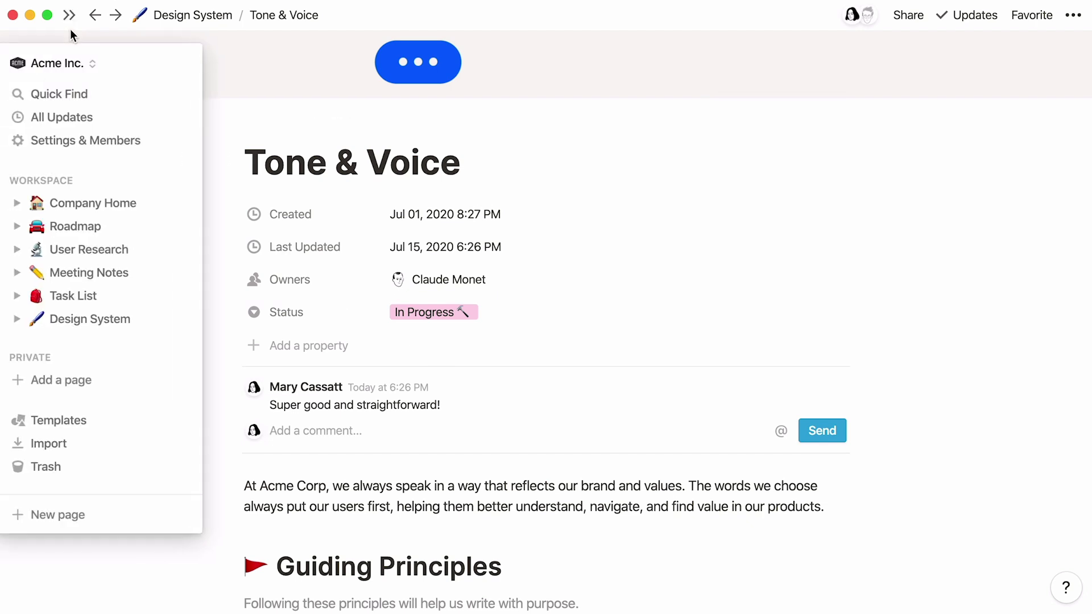
left_click(147, 203)
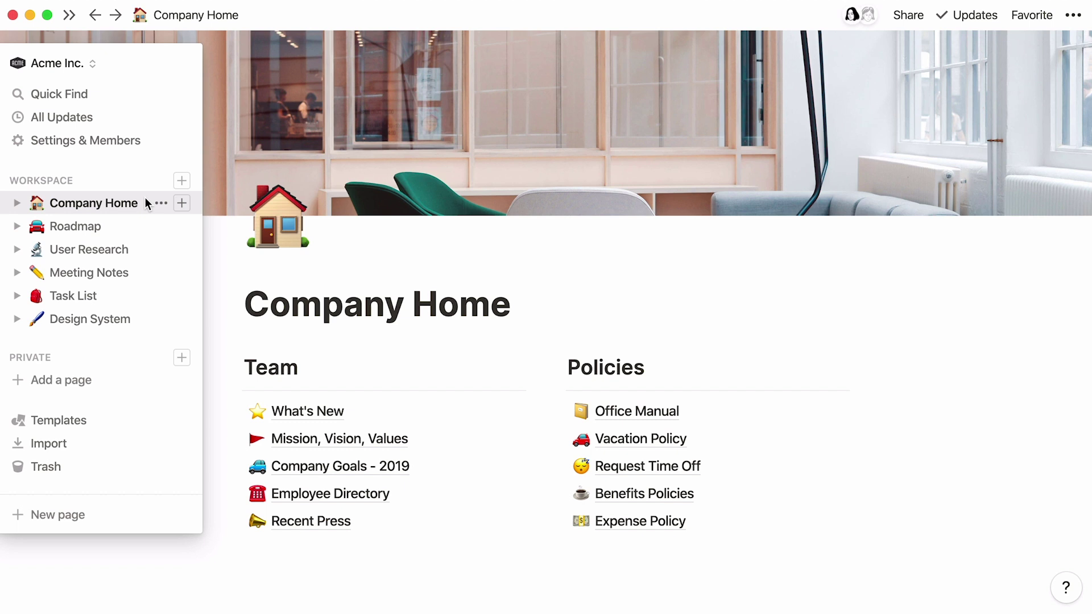
mouse_move(234, 244)
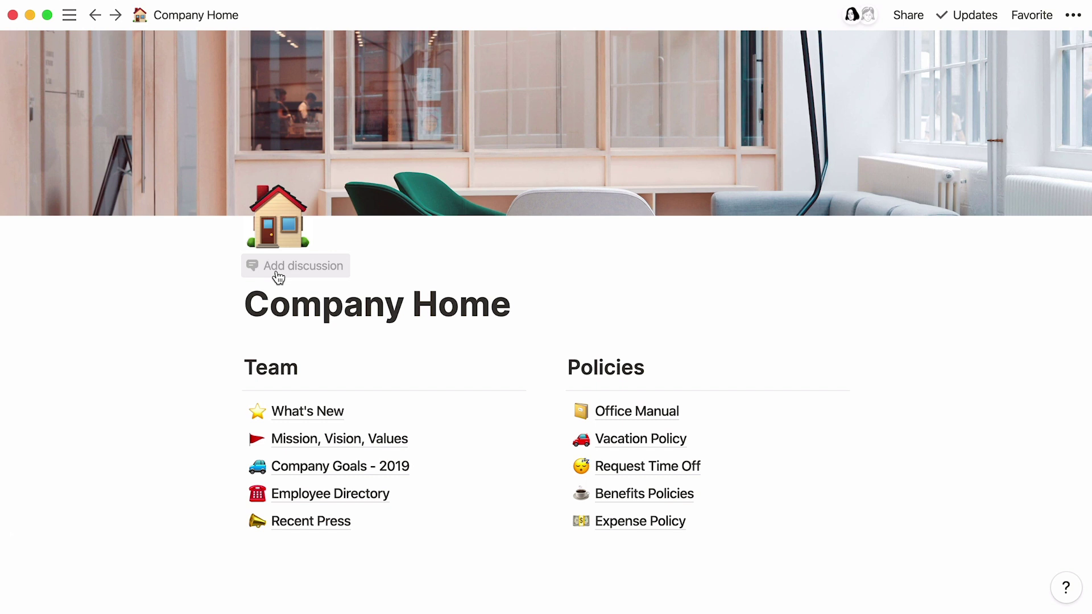
left_click(278, 277)
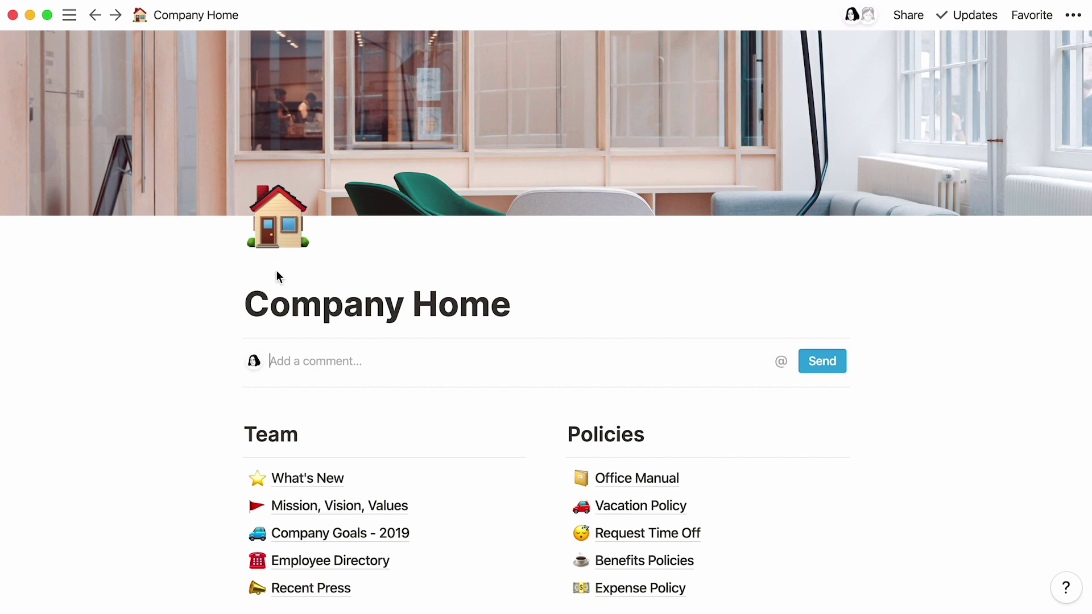
key("super+r")
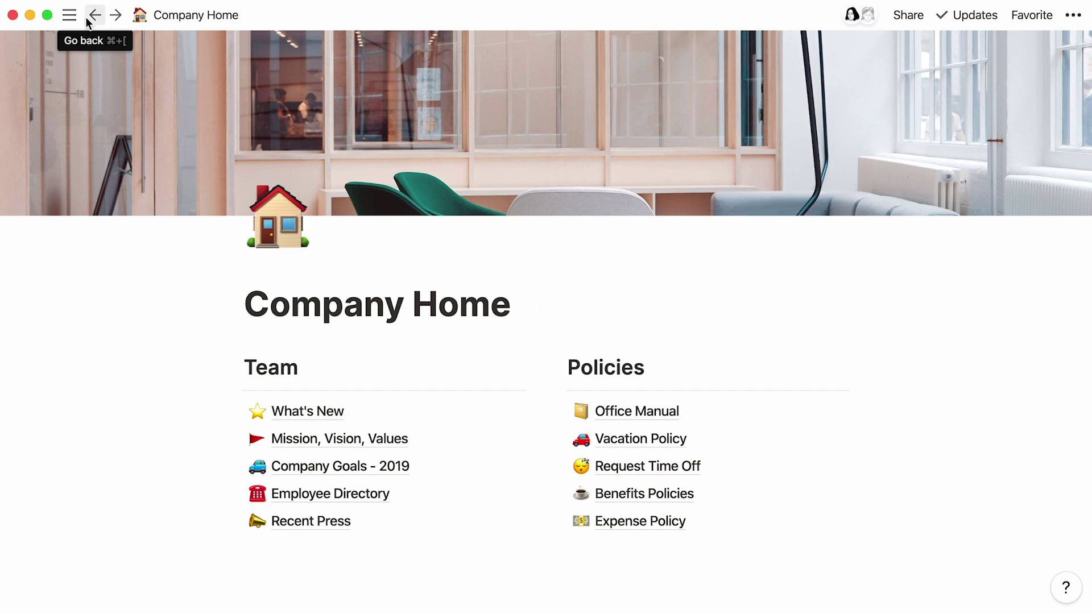
Return to Design System and open Tone & Voice as a full page
left_click(94, 15)
left_click(273, 196)
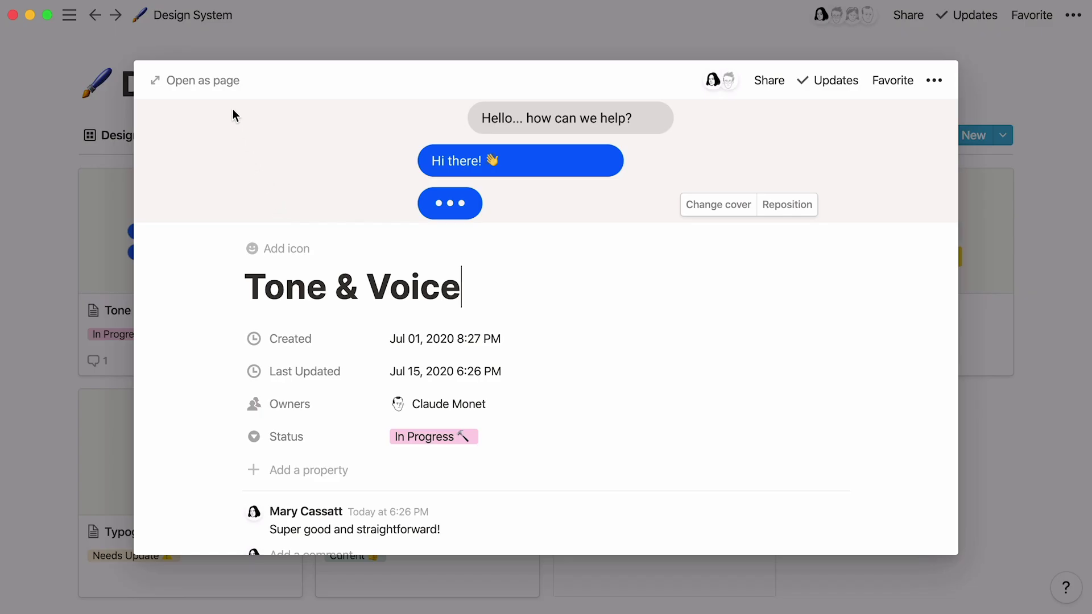
left_click(226, 94)
scroll(108, 254, "down", 10)
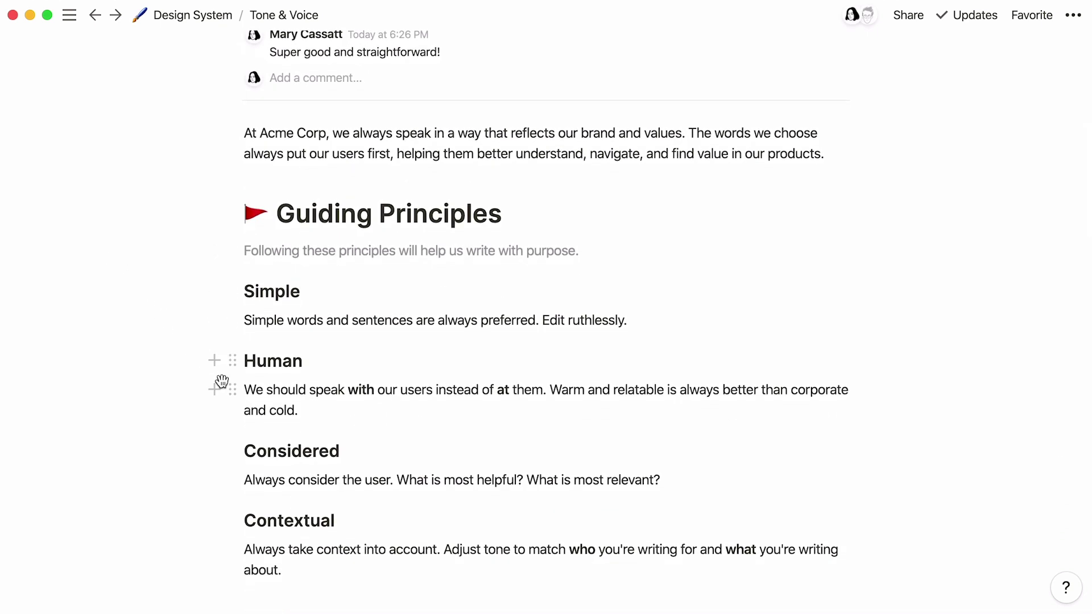
Start a comment on the Human paragraph that mentions the page owner
left_click(232, 391)
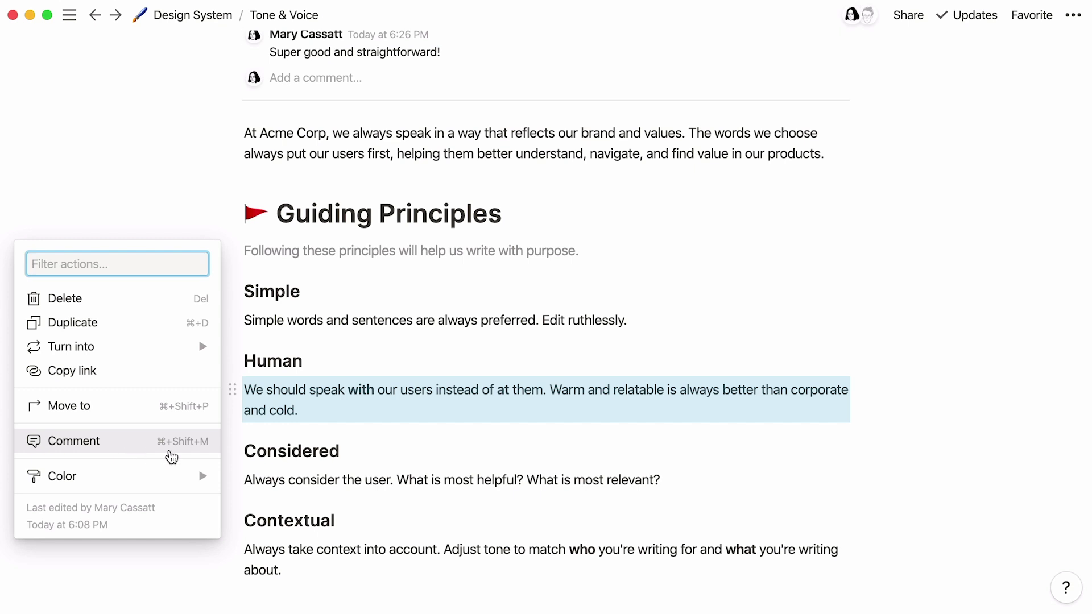
left_click(183, 455)
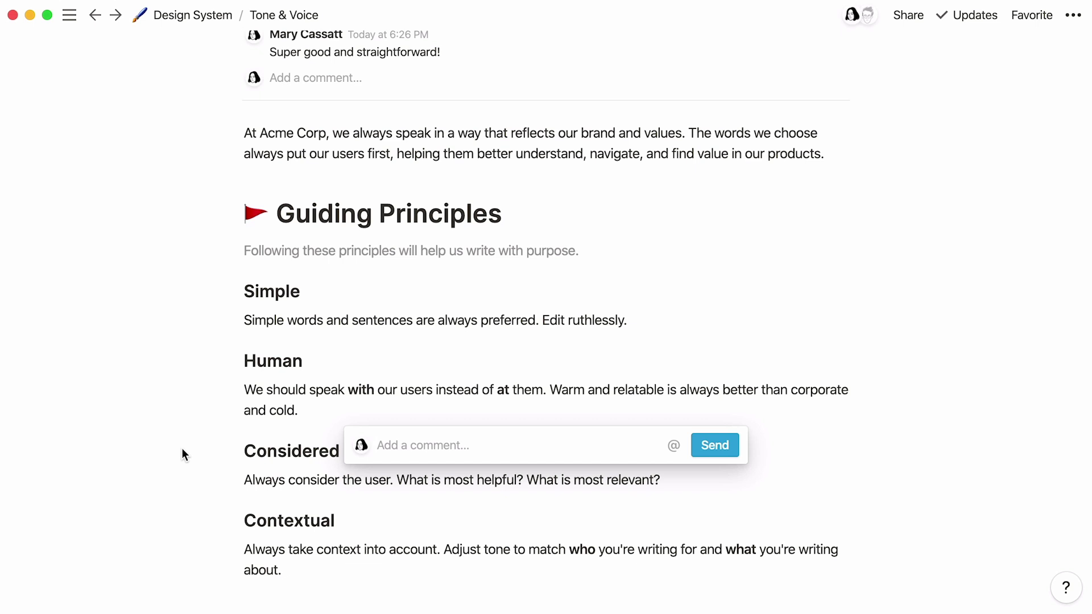
type("@claude")
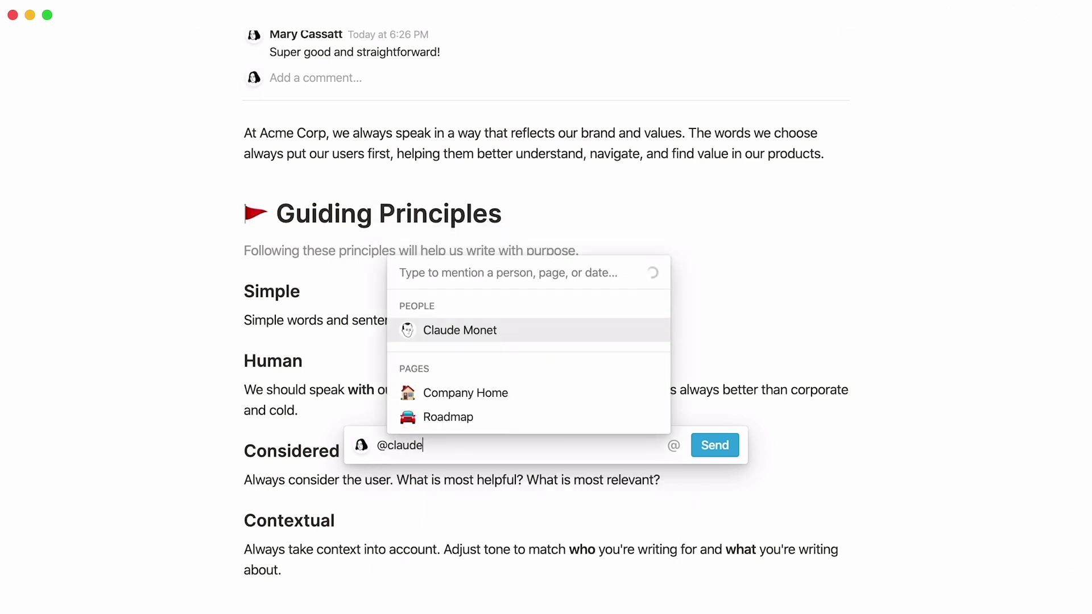
key("Return")
Post the question about linking to company values, then reply 'Sure 🙂' from All Updates
type("can you develop a little and link this to company values?")
left_click(711, 446)
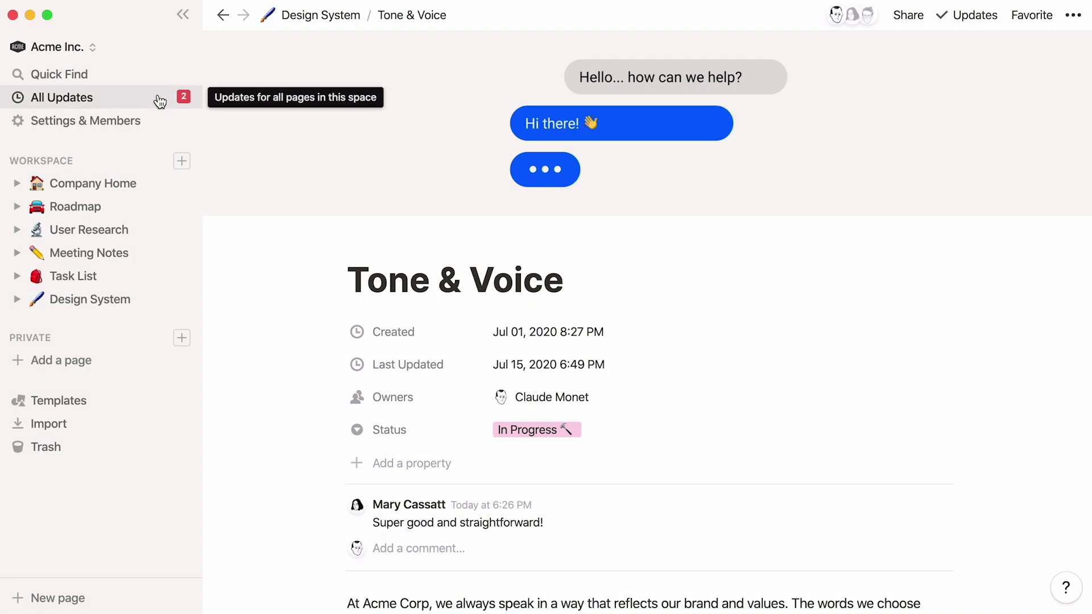
left_click(159, 98)
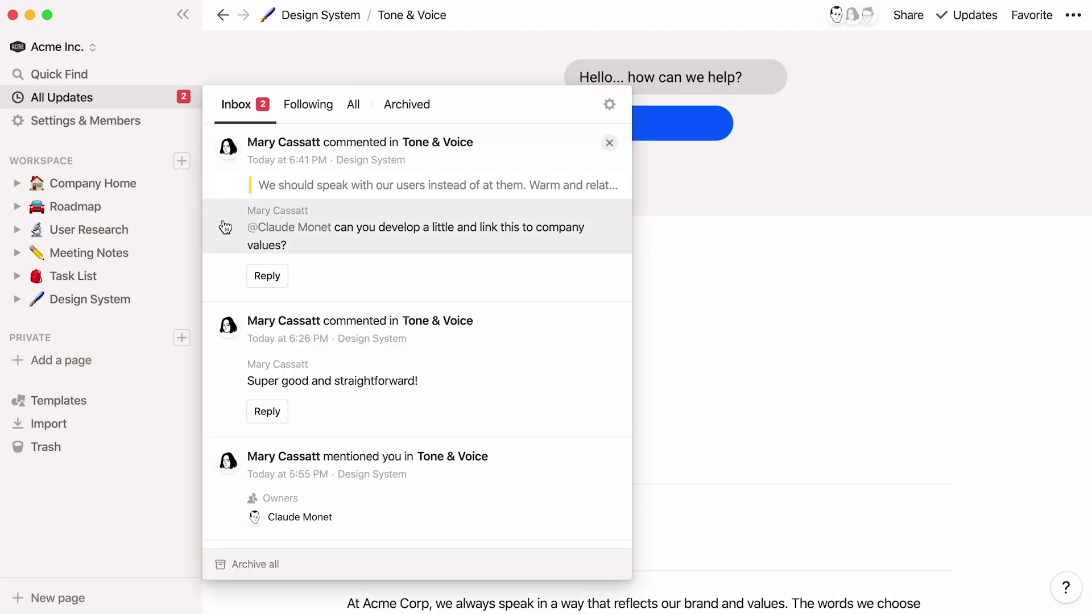
left_click(248, 278)
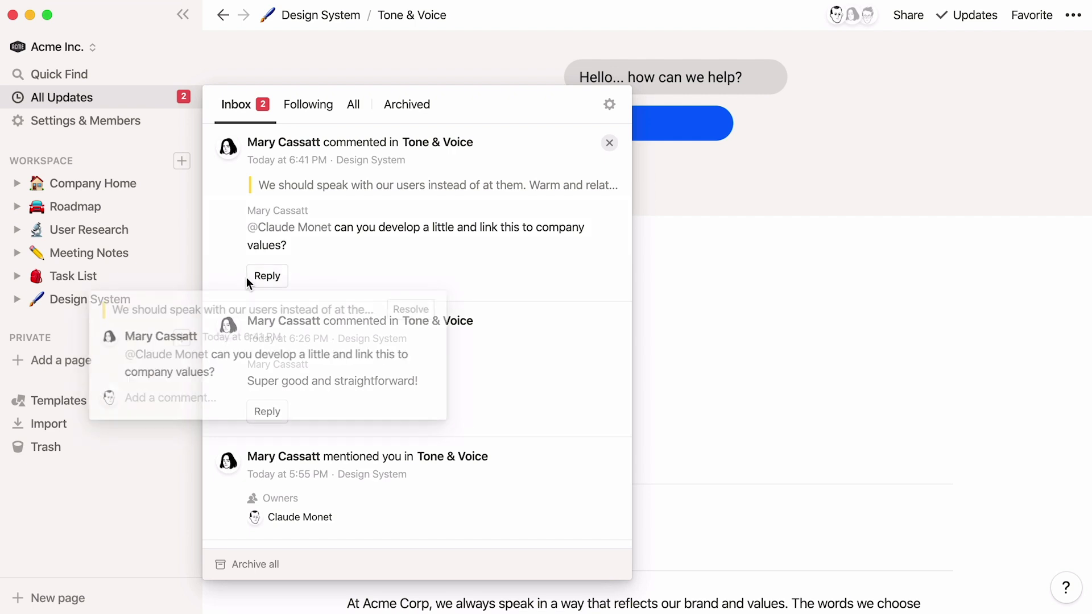
type("Sure ")
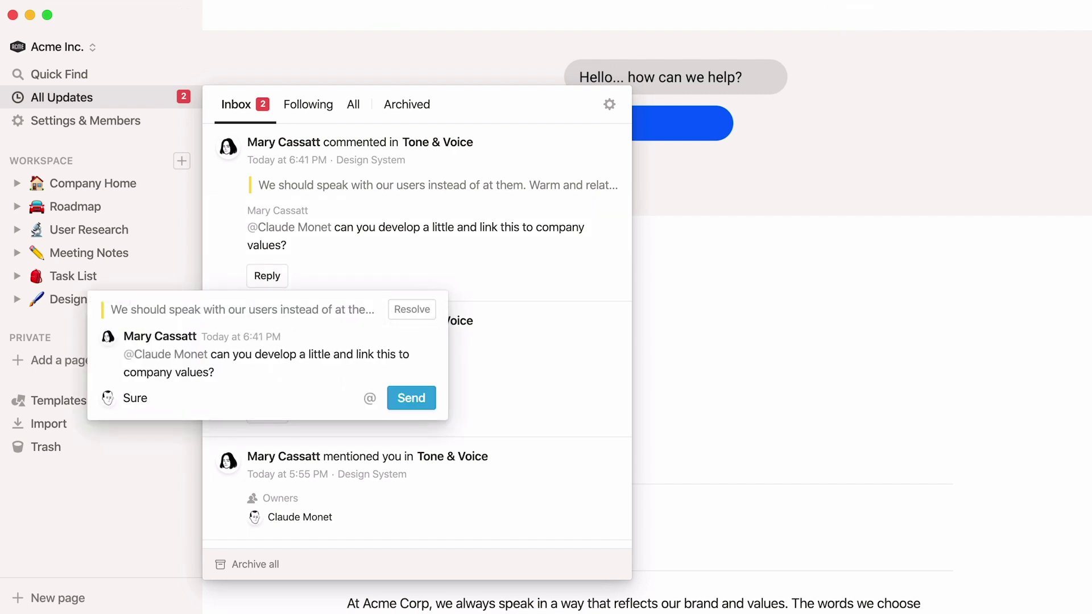
type(":)")
key("Return")
left_click(399, 398)
Comment 'Examples of this?' on the phrase 'Avoid ambiguous marketing-speak' under Navigation
scroll(121, 571, "down", 5)
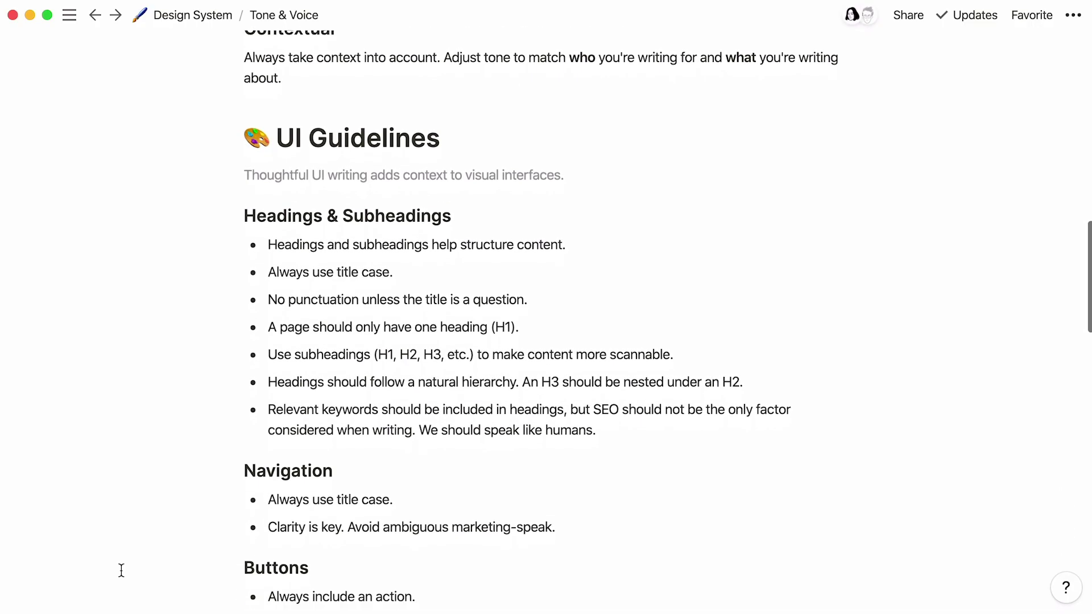
scroll(121, 570, "down", 4)
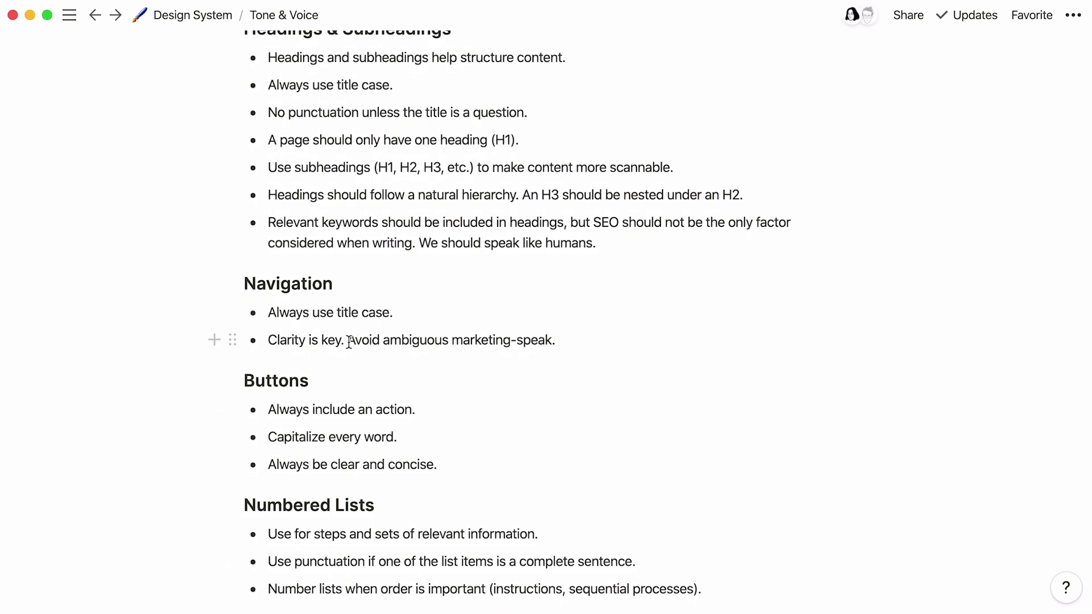
left_click_drag(349, 342, 551, 340)
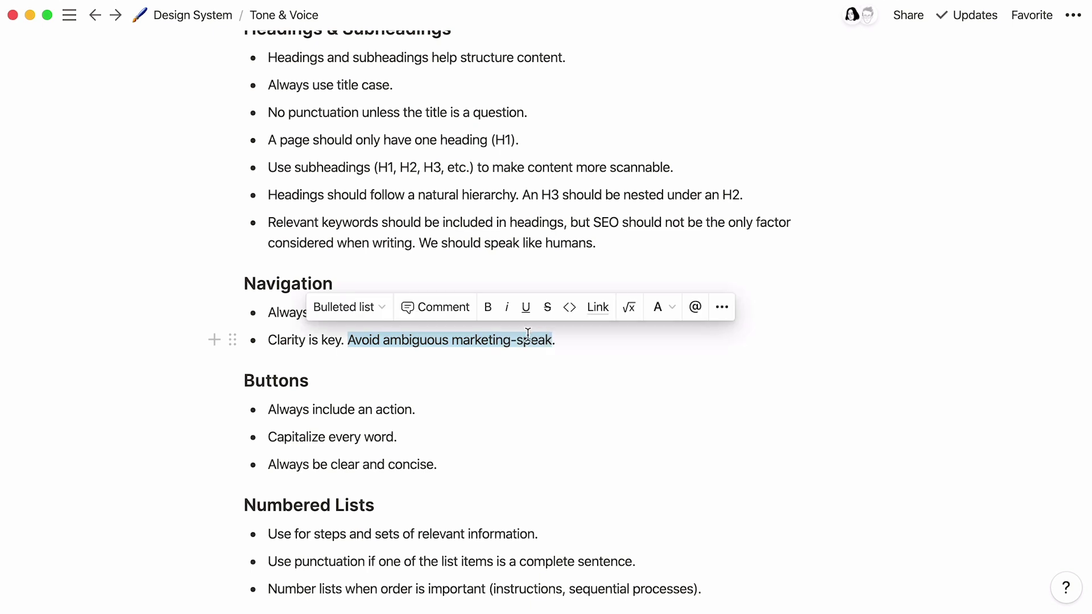
left_click(468, 307)
type("Examples of this?")
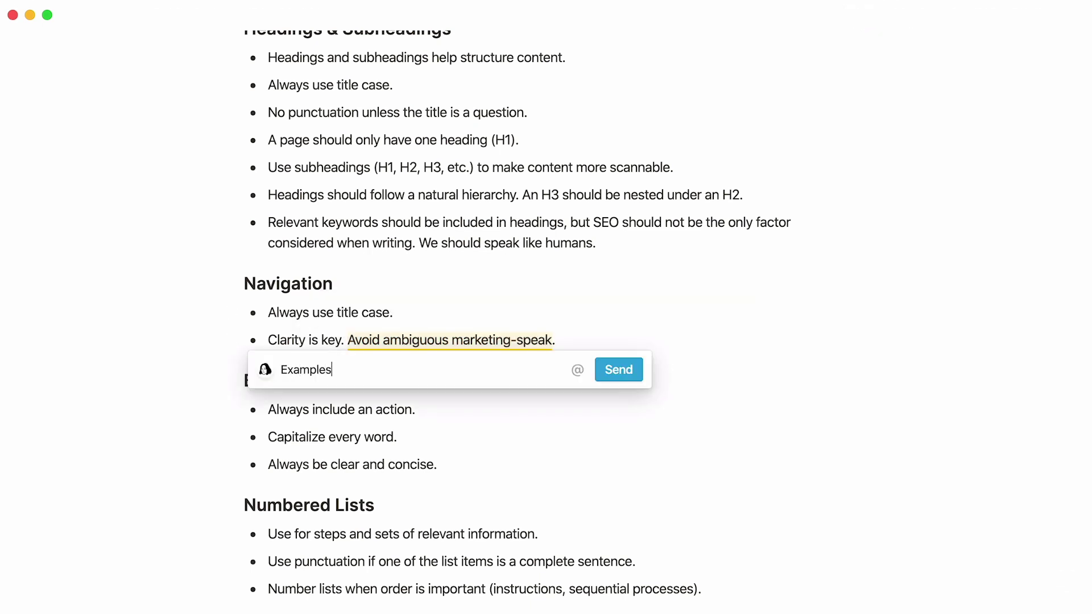
left_click(602, 371)
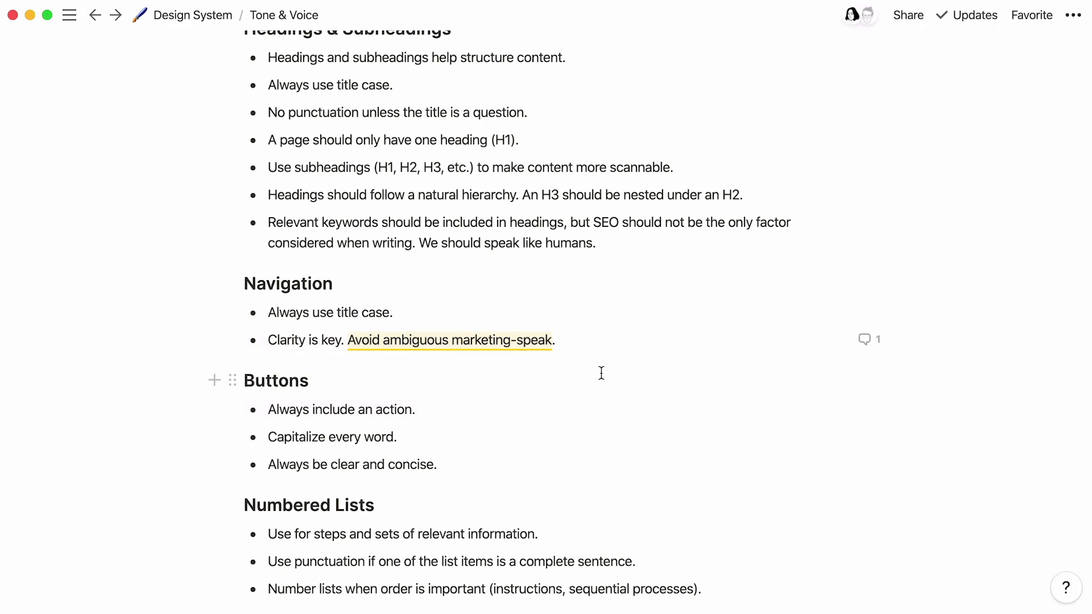
Replace 'Number lists' with 'Use' and color it red
scroll(139, 521, "down", 2)
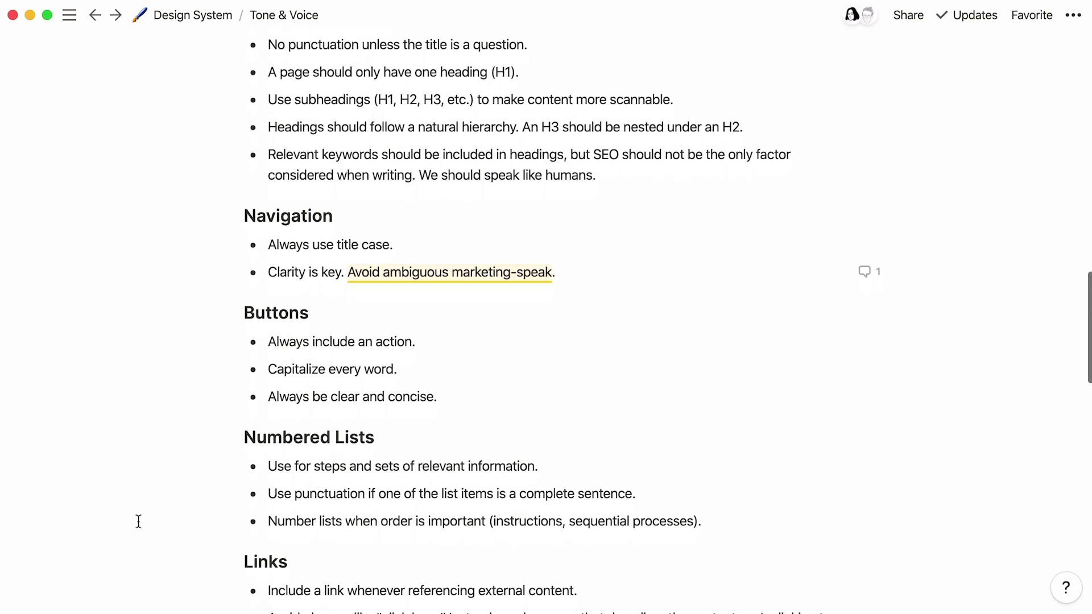
scroll(138, 521, "down", 3)
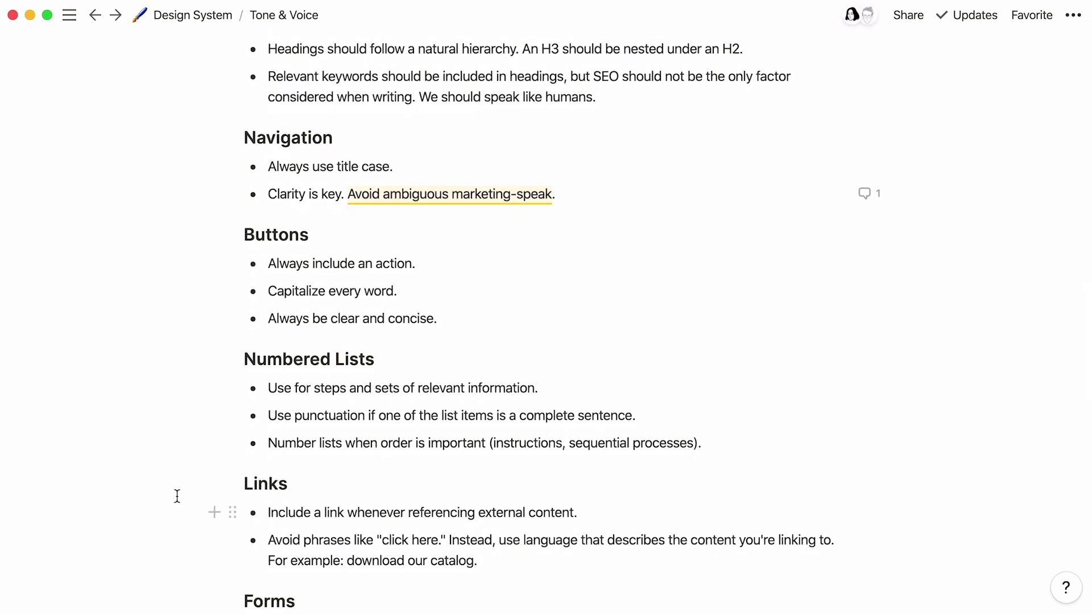
mouse_move(269, 444)
left_mouse_down()
mouse_move(340, 447)
mouse_move(271, 444)
left_mouse_up()
type("Use")
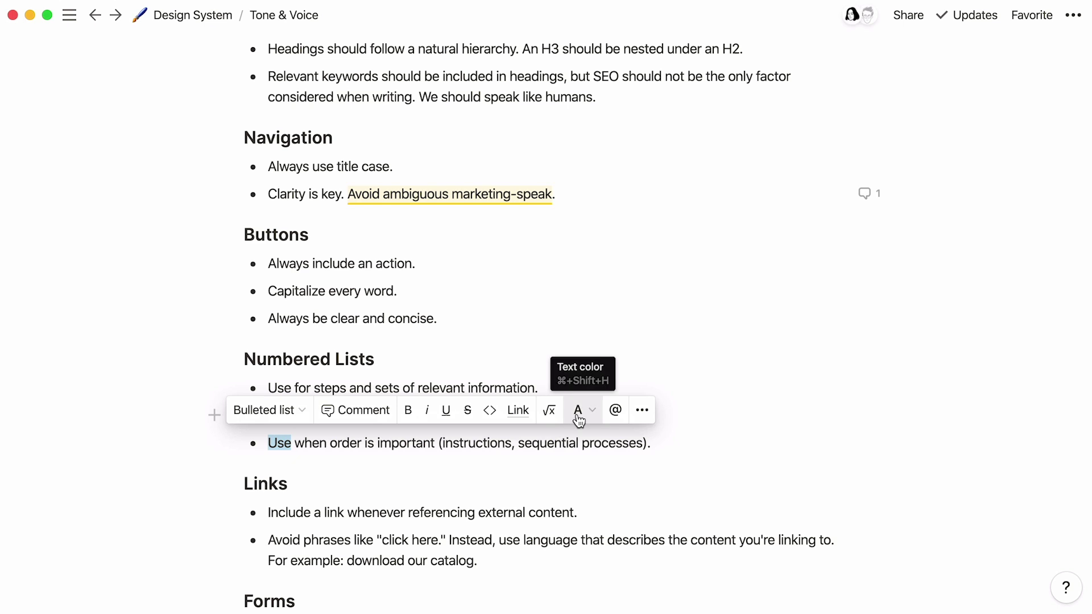
left_click(575, 492)
Turn 'image in one or two sentences' and 'Write for our audience' red
scroll(162, 543, "down", 10)
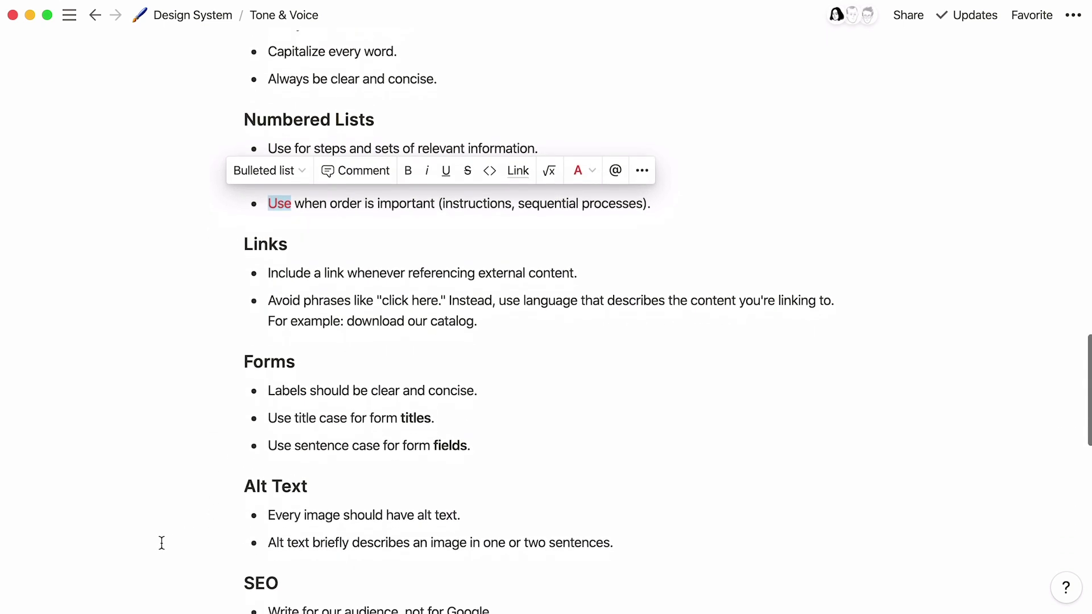
left_click_drag(430, 469, 611, 470)
key("super+shift+h")
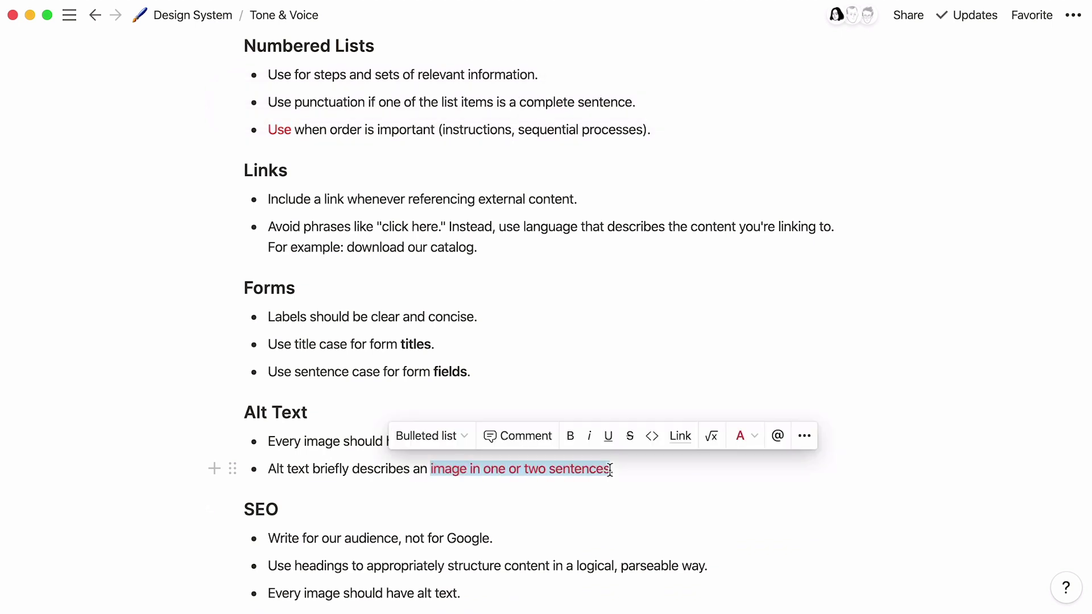
left_click_drag(399, 538, 273, 535)
key("super+shift+h")
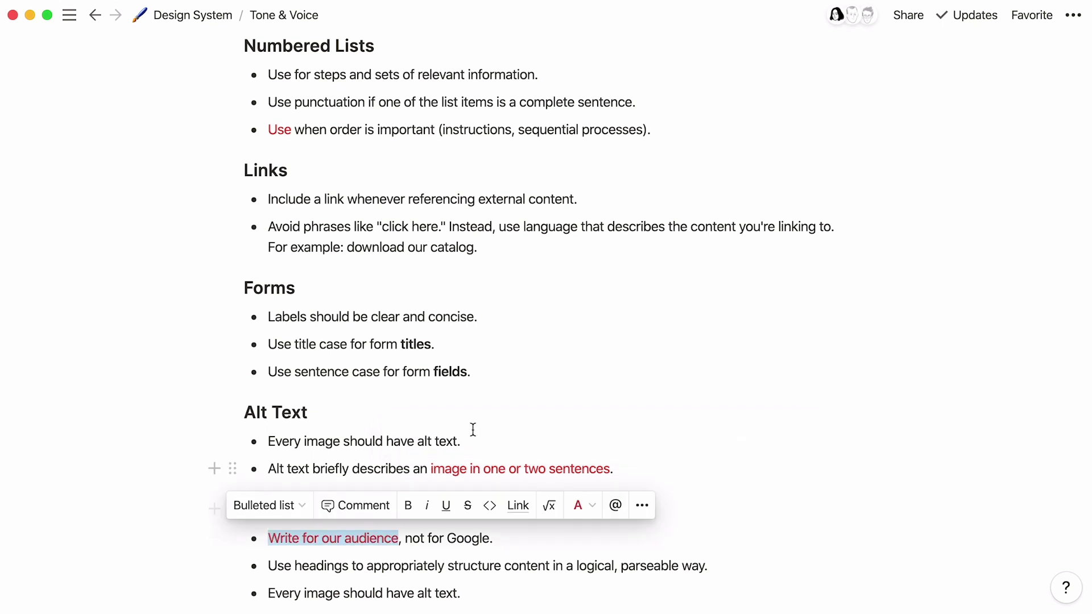
scroll(922, 170, "up", 15)
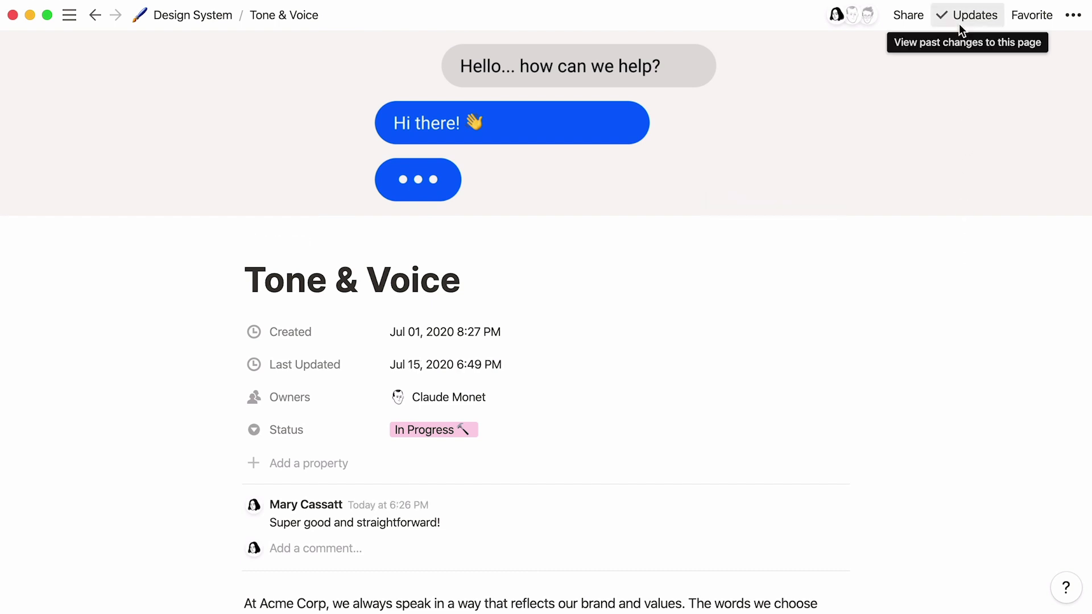
left_click(960, 24)
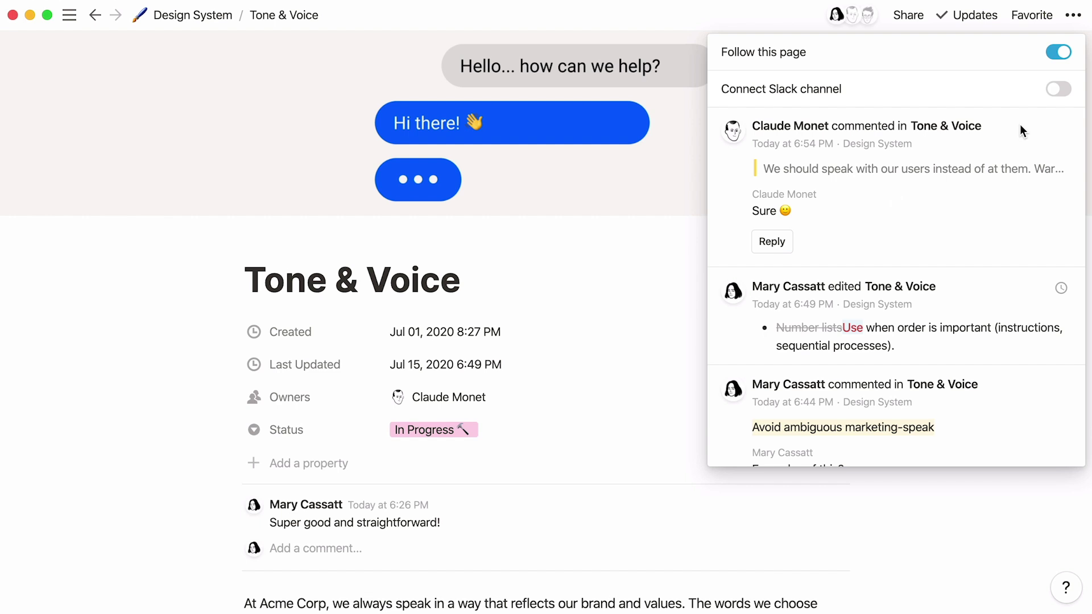
left_click(633, 302)
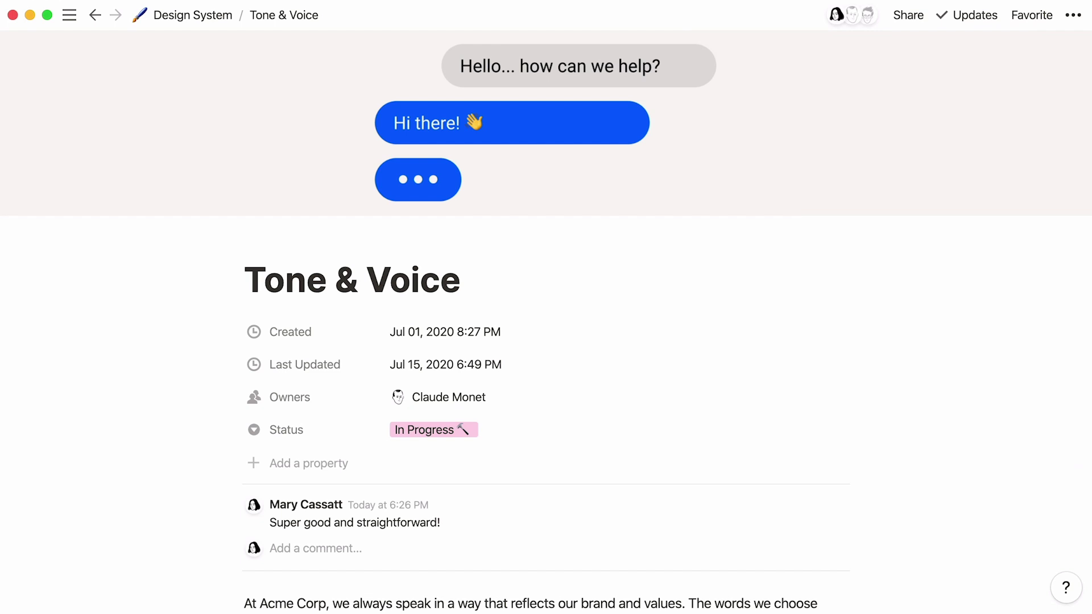